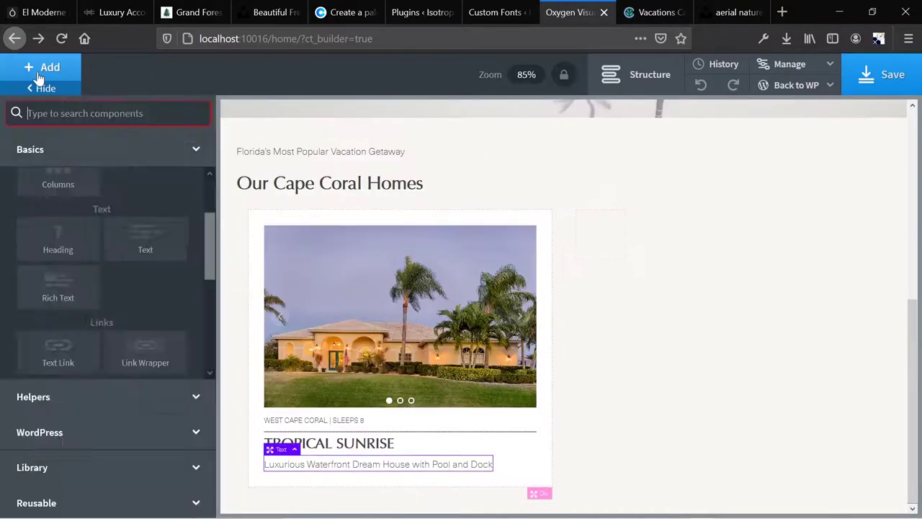
# Add a columns layout beneath the hero tagline text.
pyautogui.click(57, 178)
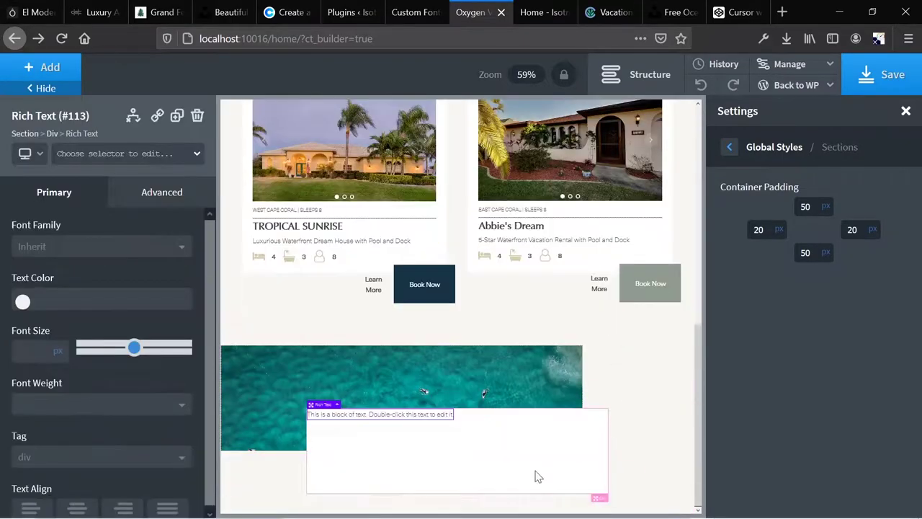
# Enter the 'Plan your Florida vacation' banner copy into the new Rich Text block and save it.
pyautogui.doubleClick(382, 415)
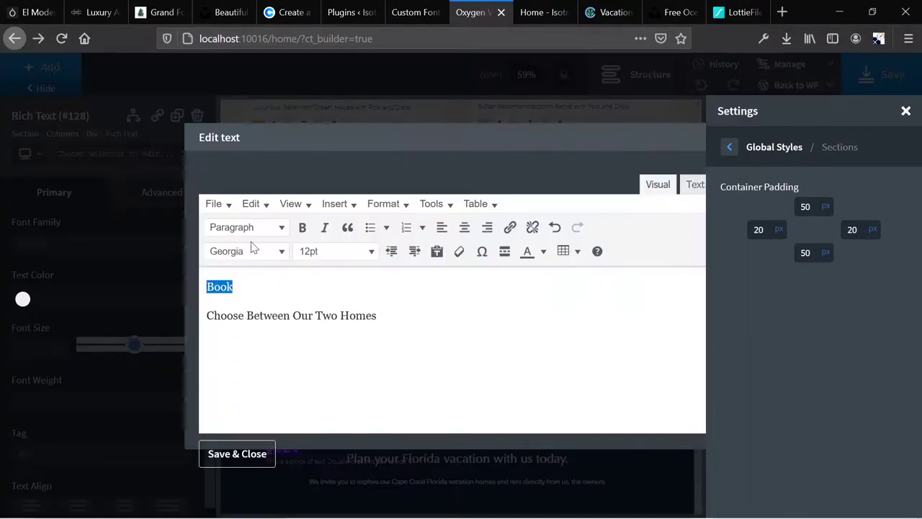
pyautogui.click(238, 452)
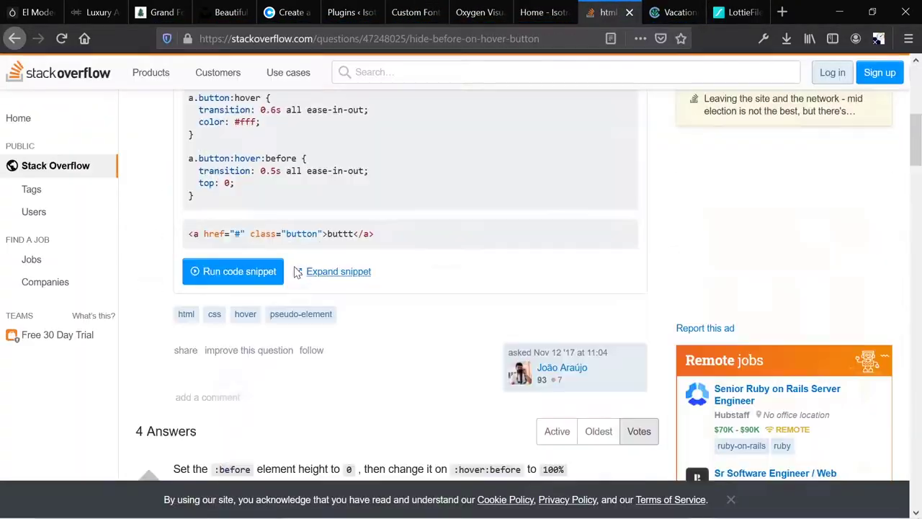
# Scroll the W3Schools transition-duration reference to review how CSS transitions work.
pyautogui.scroll(3, 424, 345)
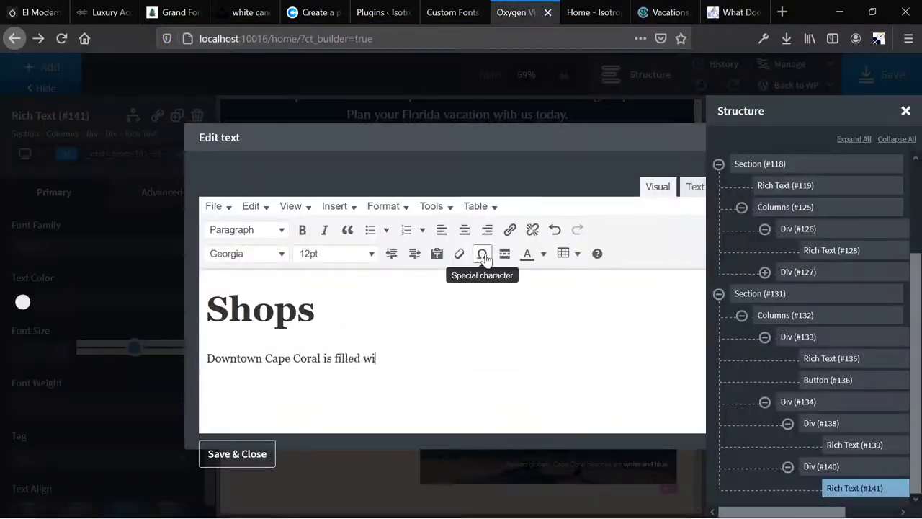
# Finish the Shops description about malls and boutique stores, then add a transform to the Beaches overlay.
pyautogui.write('th malls and boutique stores.')
pyautogui.click(348, 333)
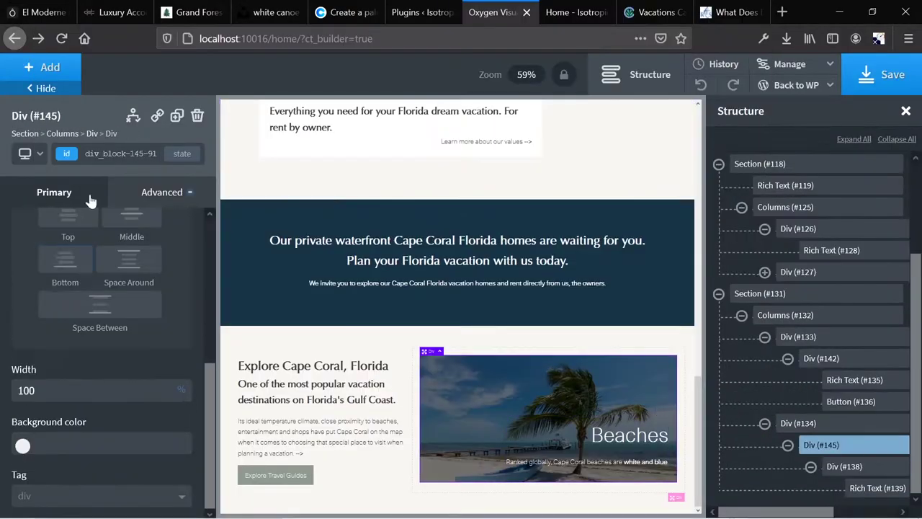
pyautogui.click(841, 446)
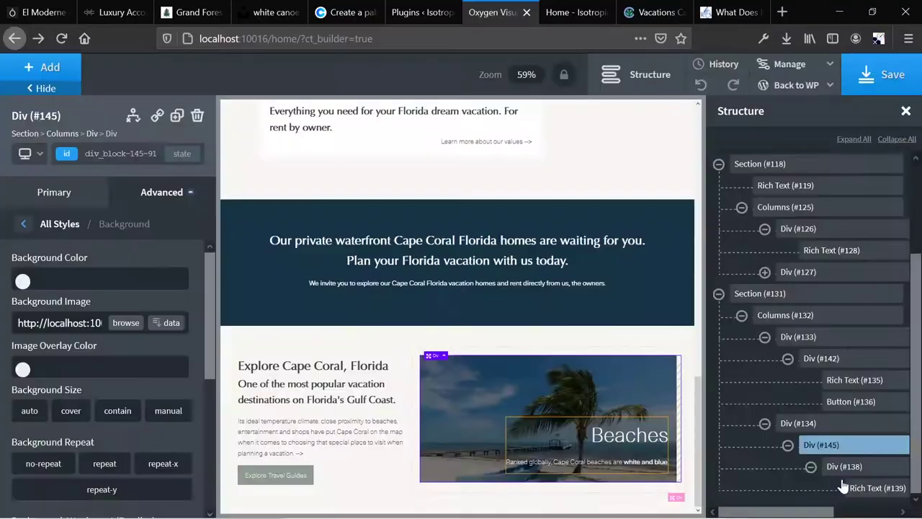
pyautogui.click(850, 466)
pyautogui.click(57, 273)
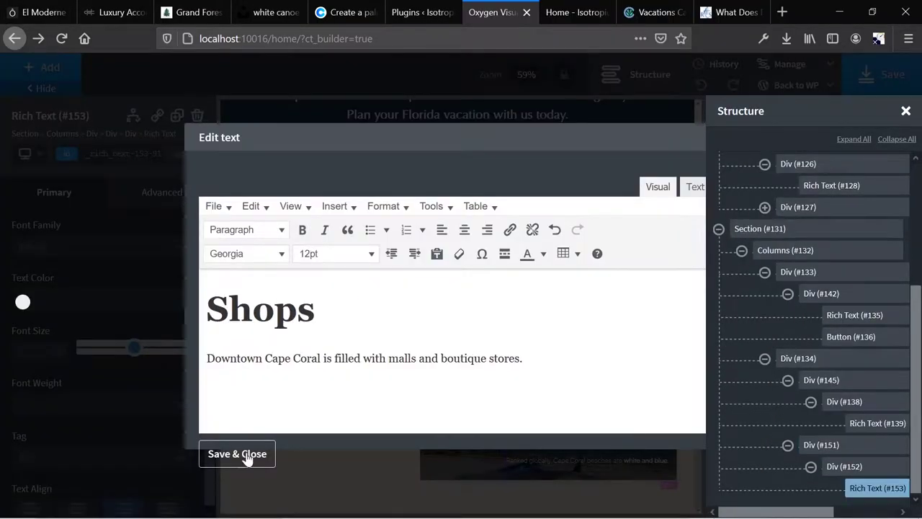
# Duplicate the Beaches card twice to create the Shops and Restaurants cards.
pyautogui.click(245, 454)
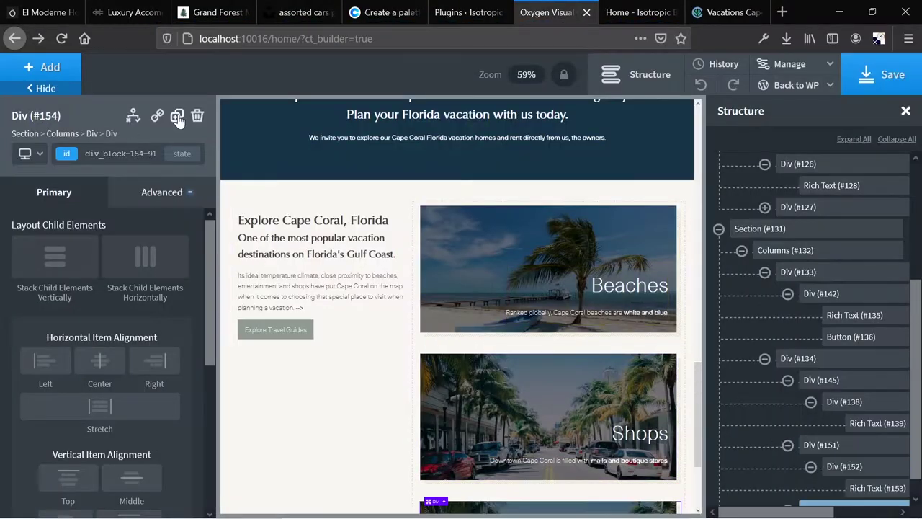
pyautogui.click(177, 118)
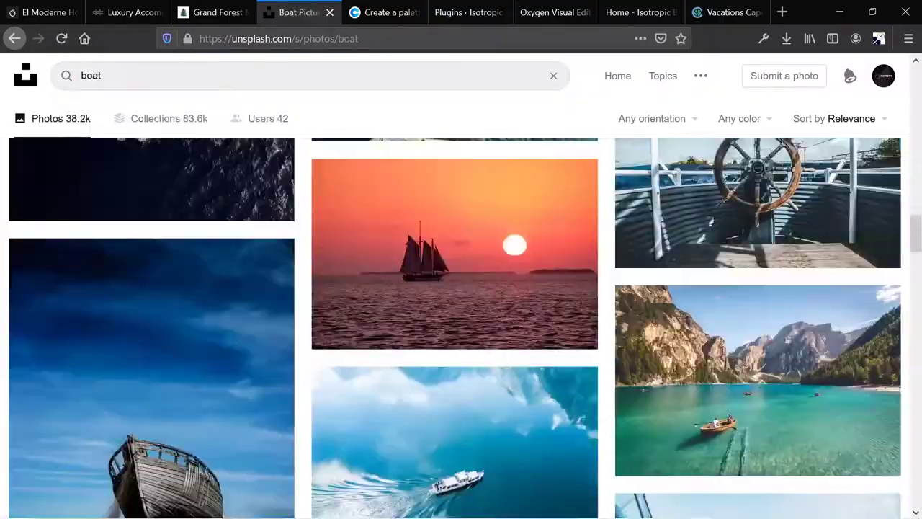
pyautogui.scroll(-10, 381, 287)
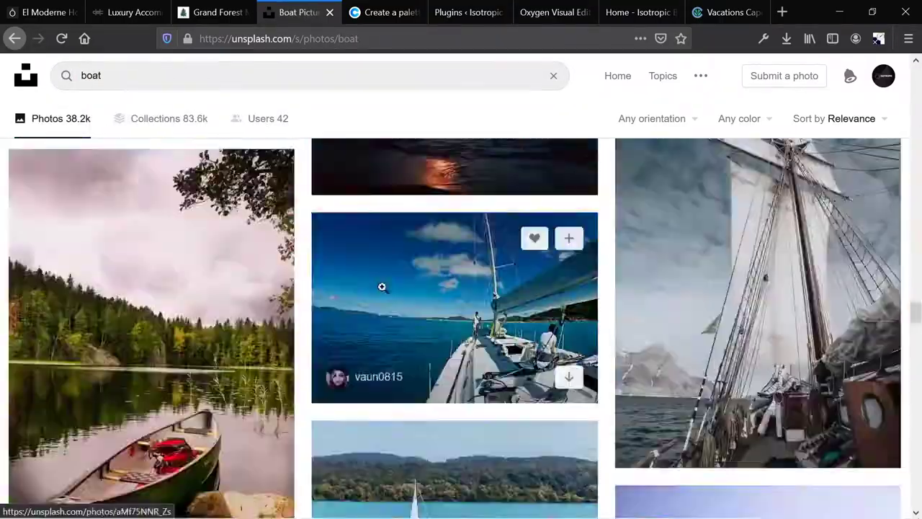
pyautogui.scroll(-10, 382, 287)
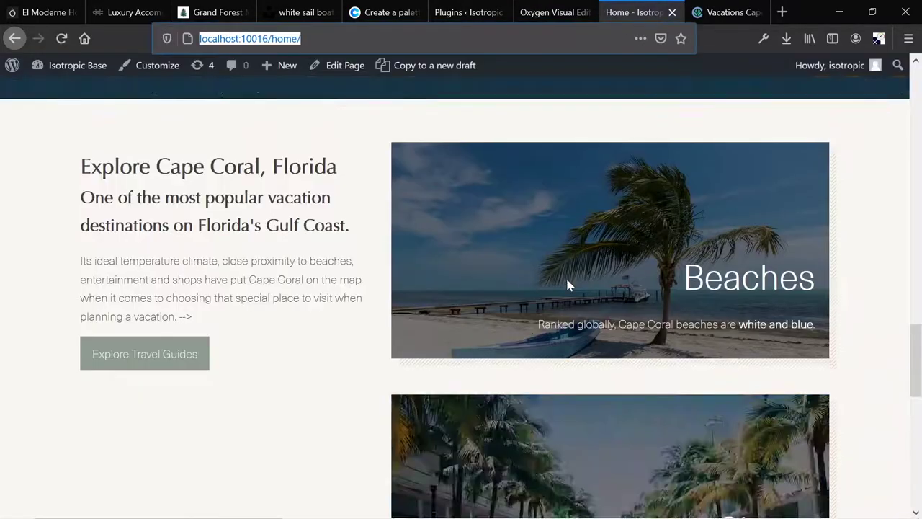
# Insert a container above the Explore Cape Coral heading to hold the LOCATION label.
pyautogui.scroll(-5, 568, 285)
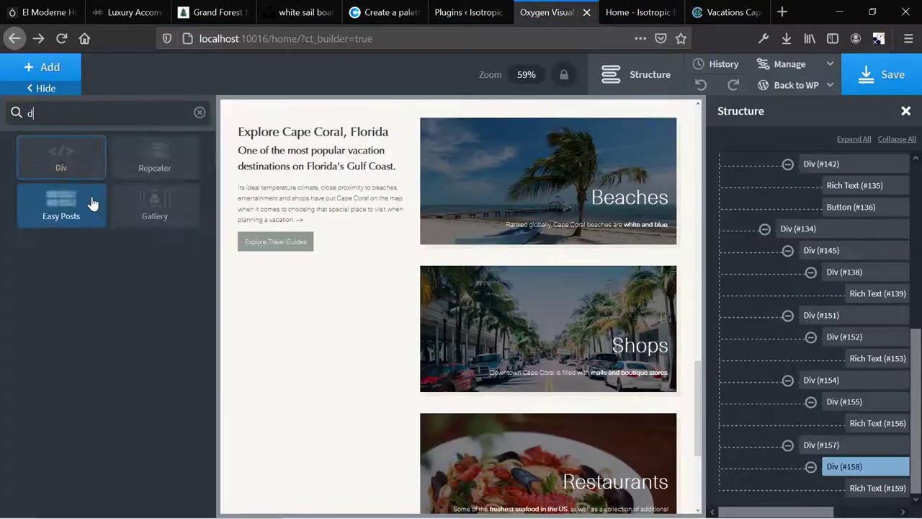
pyautogui.click(62, 167)
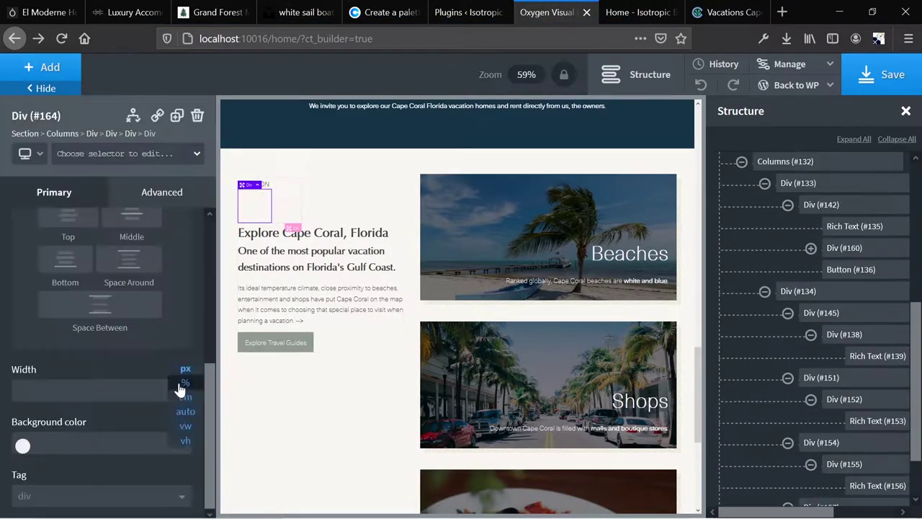
pyautogui.click(844, 225)
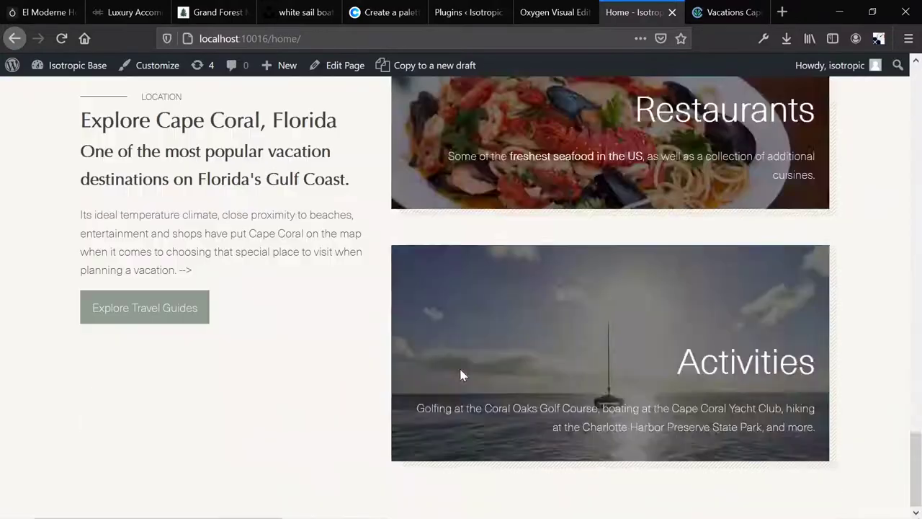
# Switch to the live Home page tab to review the Restaurants and Activities cards.
pyautogui.click(128, 12)
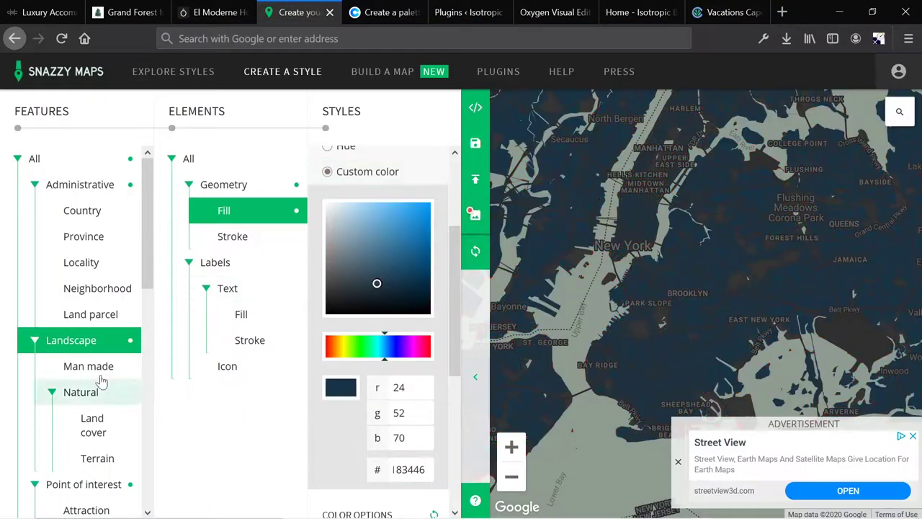
# Target the Landscape > Natural features' geometry stroke in the Snazzy Maps style editor.
pyautogui.click(81, 392)
pyautogui.click(241, 237)
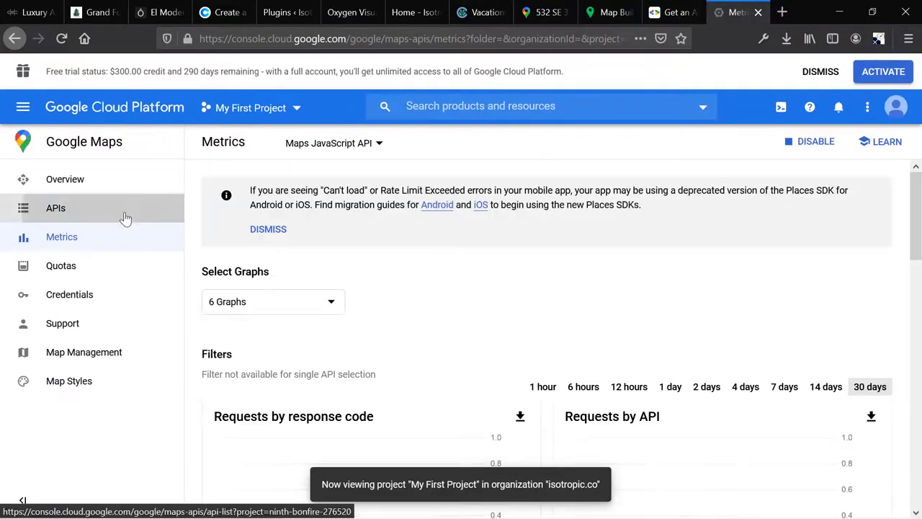
# Enable the Maps JavaScript API in Google Cloud.
pyautogui.click(123, 216)
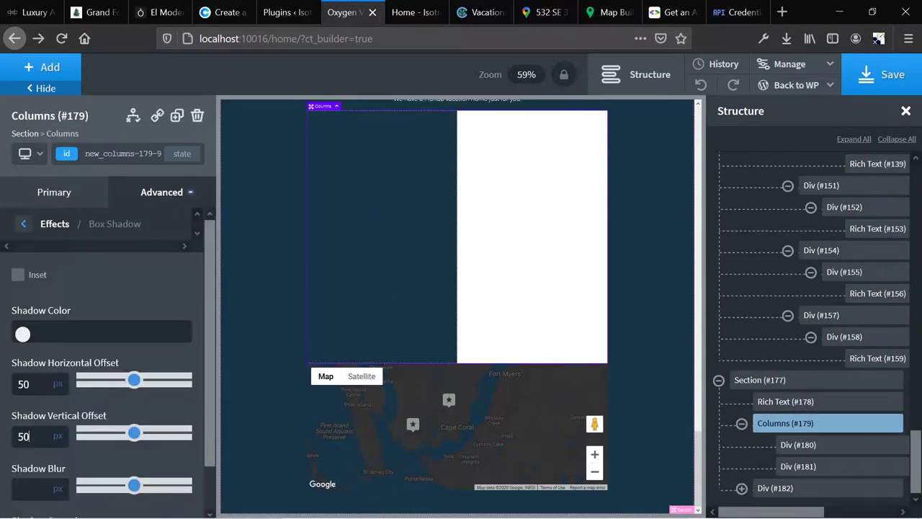
# Select the left column of the new Ready To Get Started section.
pyautogui.click(422, 277)
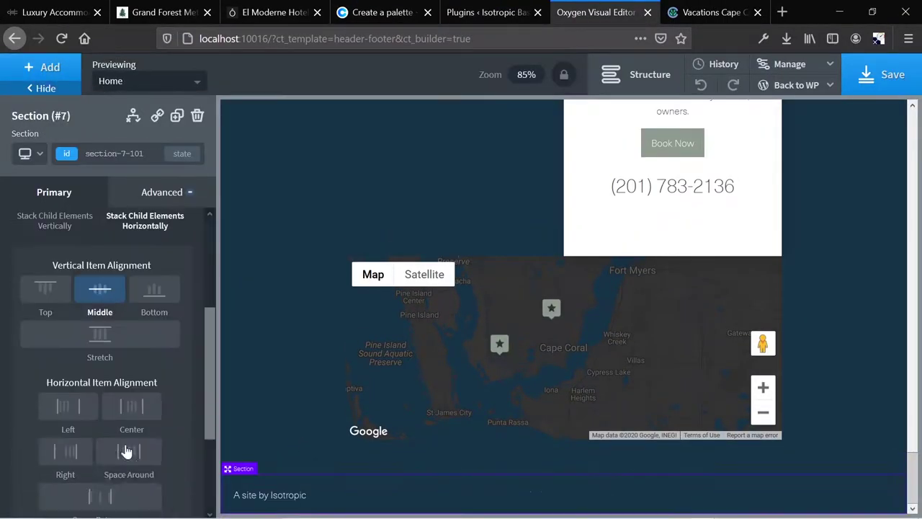
# Make Code Block #55's scroll script set the navbar white with #404040 text past 50px, resetting both otherwise.
pyautogui.click(129, 451)
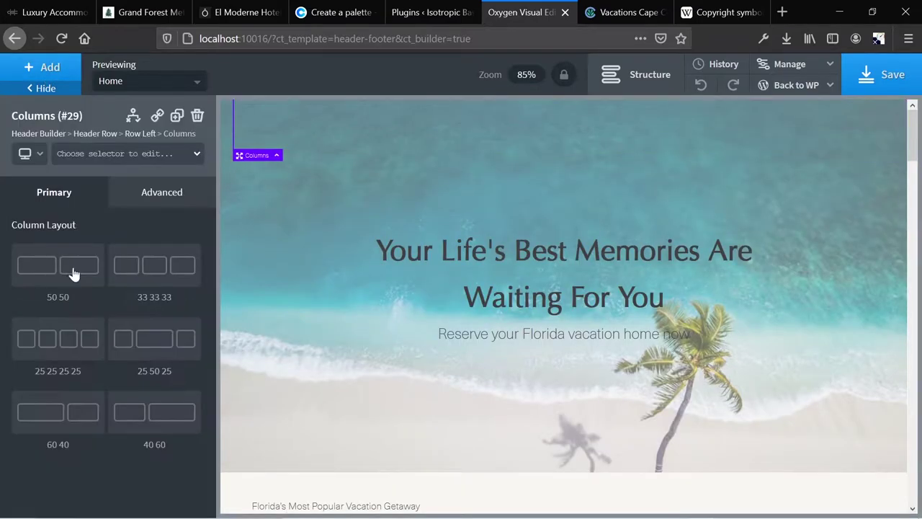
pyautogui.click(43, 68)
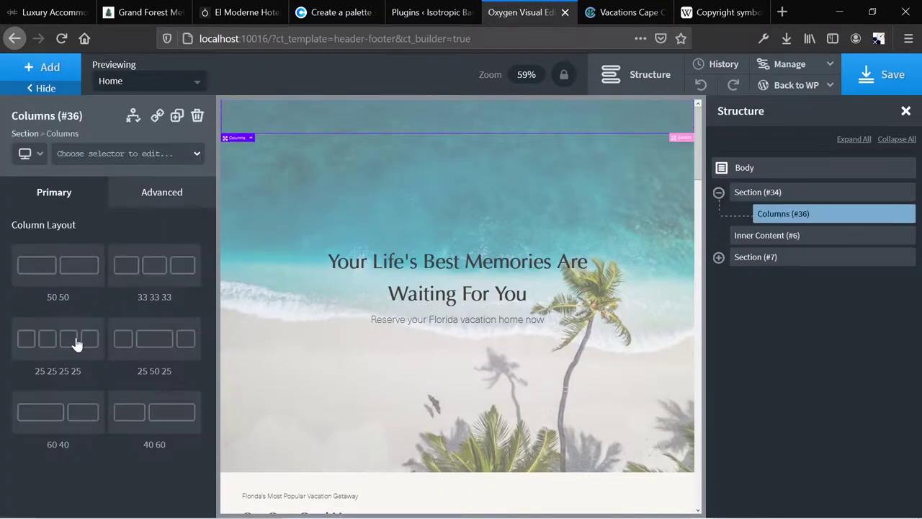
pyautogui.click(76, 345)
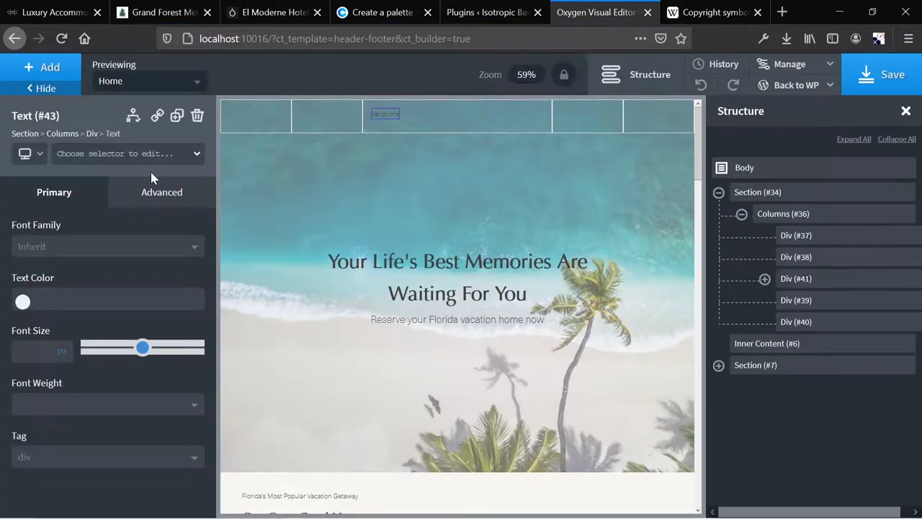
pyautogui.click(162, 192)
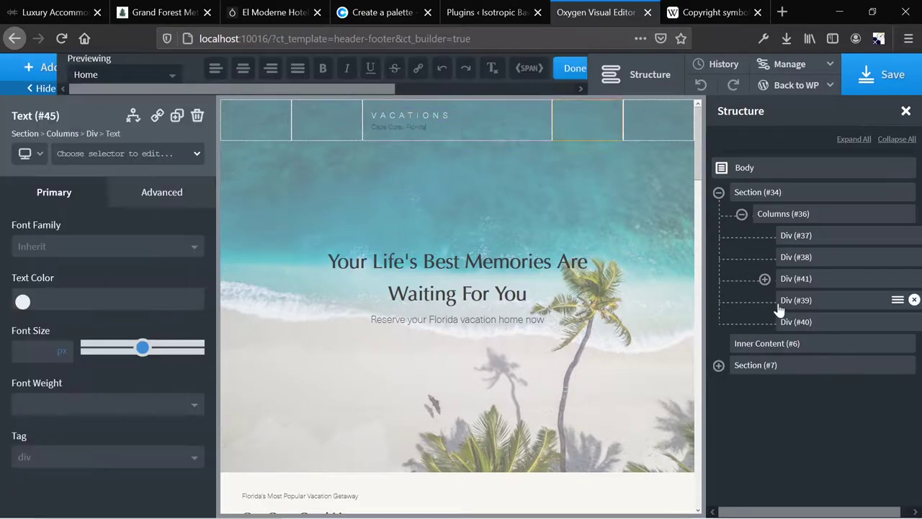
pyautogui.click(162, 192)
pyautogui.click(23, 223)
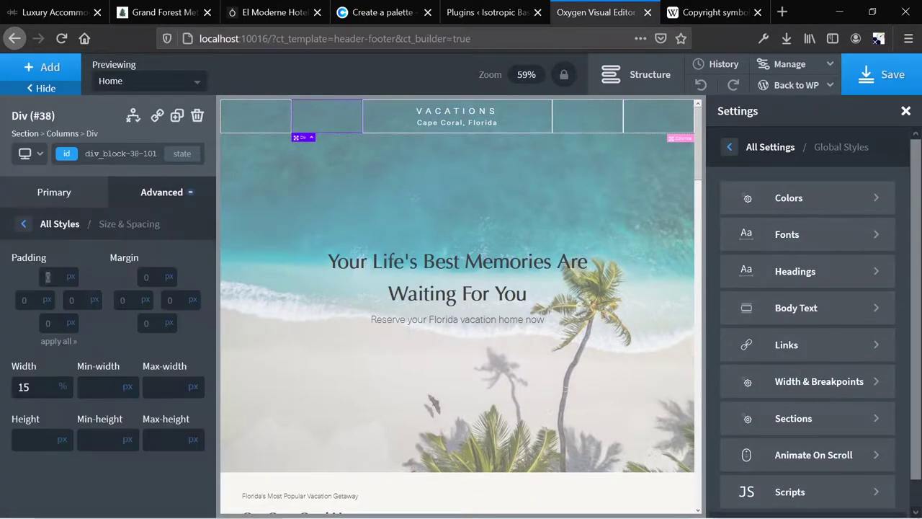
pyautogui.press('super+period')
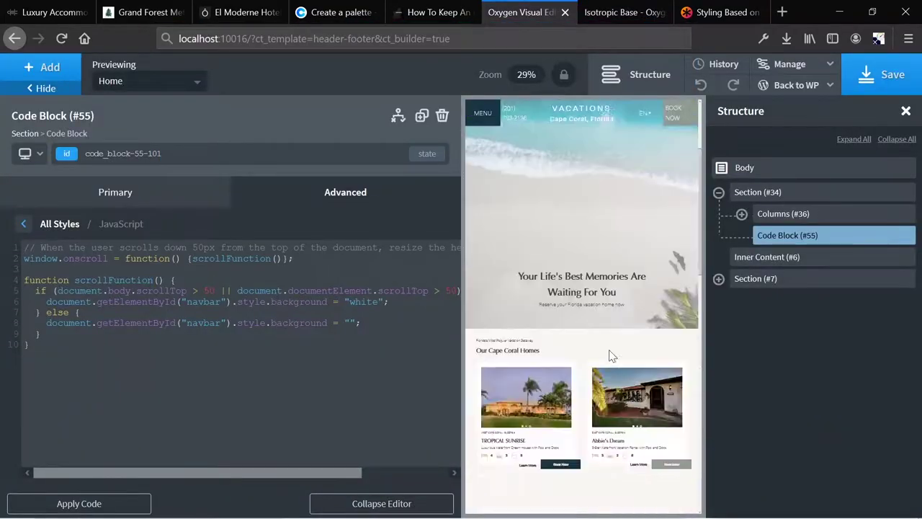
pyautogui.hotkey('ctrl', '+')
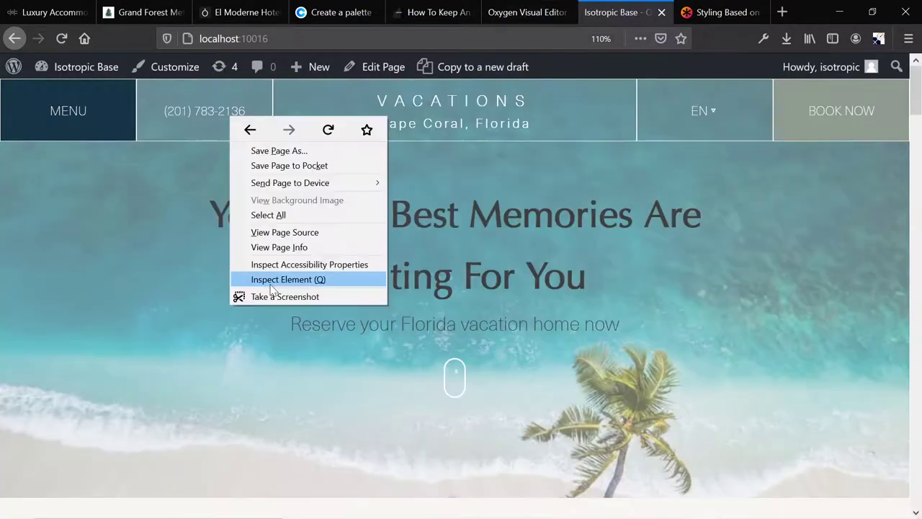
pyautogui.click(276, 278)
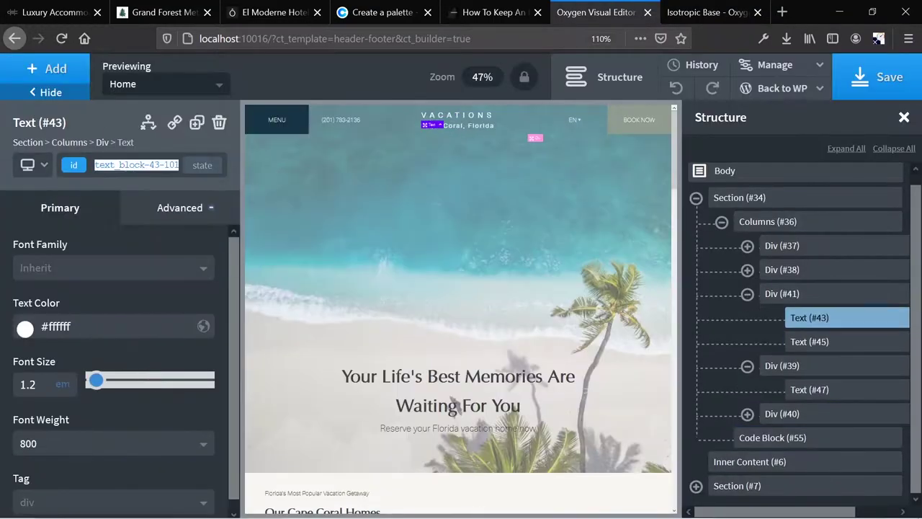
# Make the scroll script colour phonenumheader, langtoggle and icontext #404040, blanking them in the else branch.
pyautogui.click(817, 325)
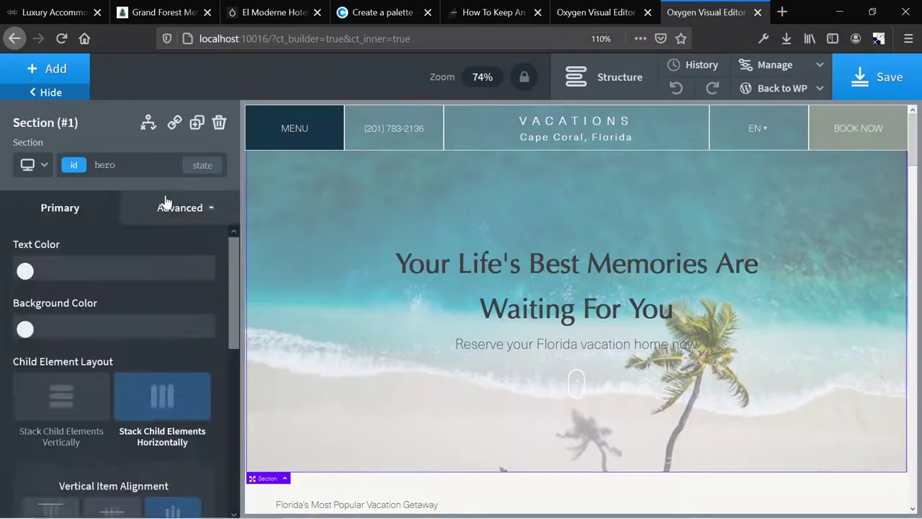
# Give header Section #34 absolute position and z-index 999 under Advanced > Layout.
pyautogui.click(169, 206)
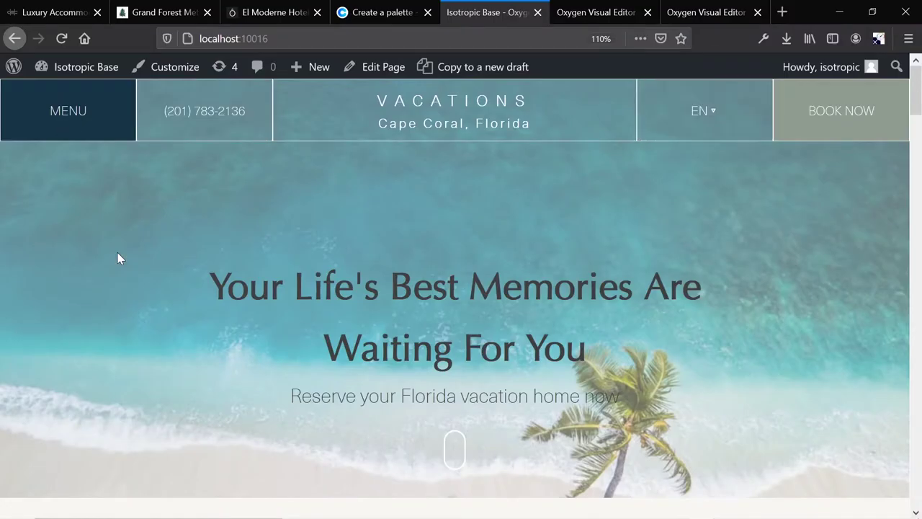
pyautogui.scroll(-10, 305, 425)
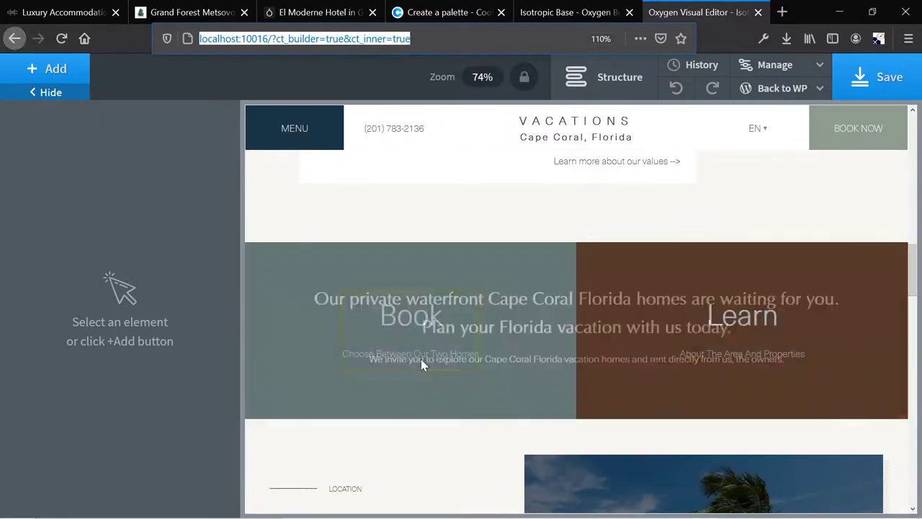
pyautogui.click(422, 360)
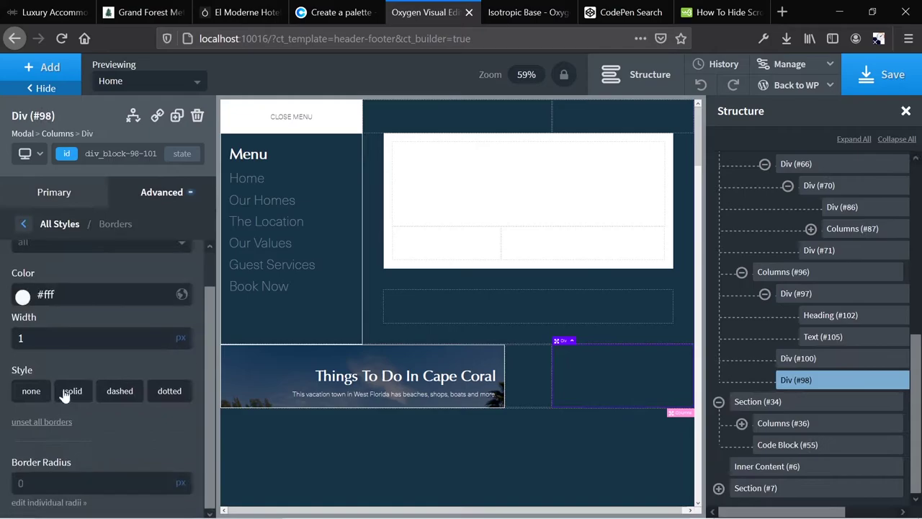
# Insert a Text element inside the modal's Div #88.
pyautogui.click(48, 69)
pyautogui.click(145, 201)
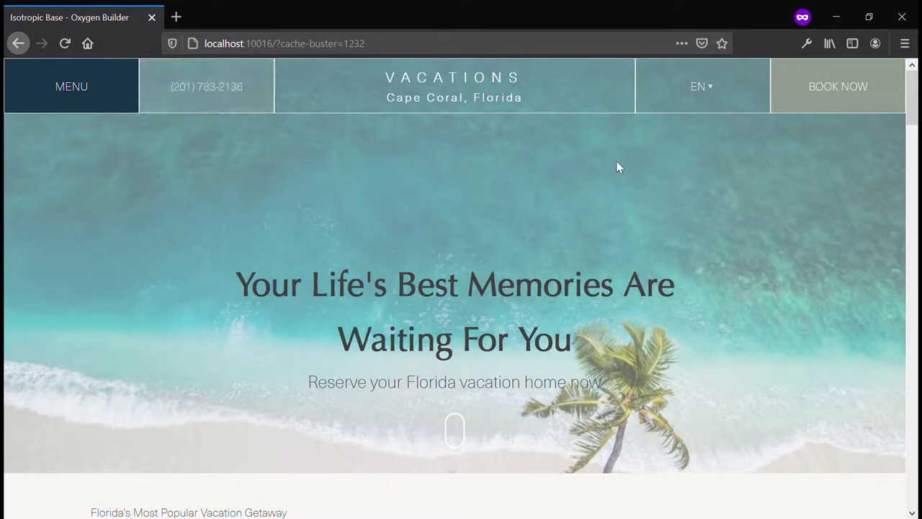
# Open the full-screen menu on the live homepage, close it with CLOSE MENU, then reopen it.
pyautogui.click(42, 88)
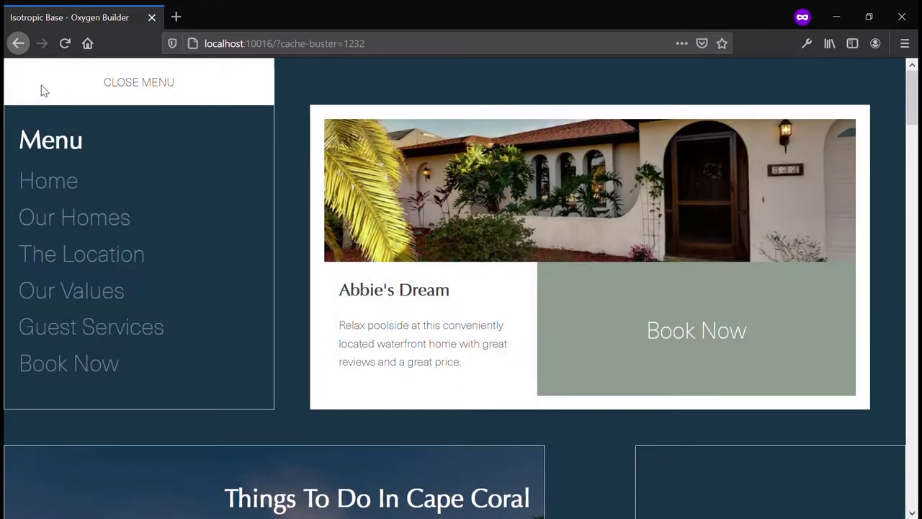
pyautogui.click(41, 86)
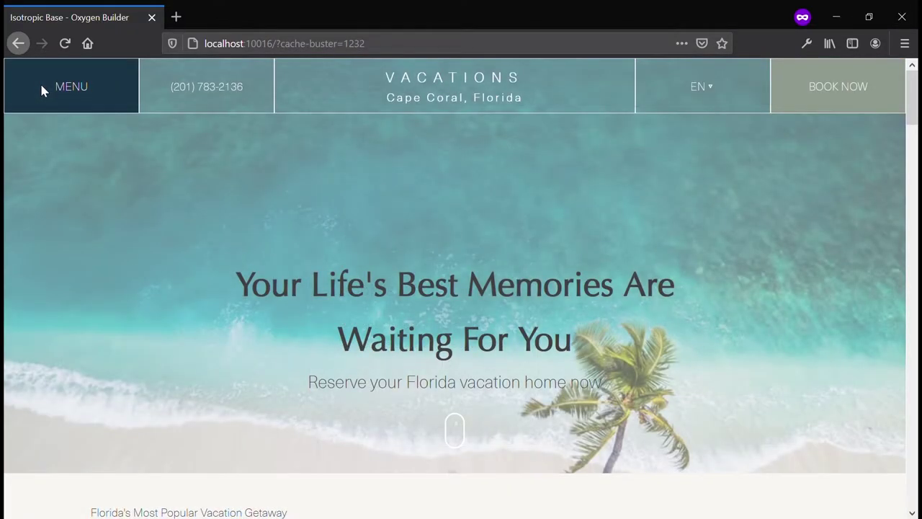
pyautogui.click(41, 86)
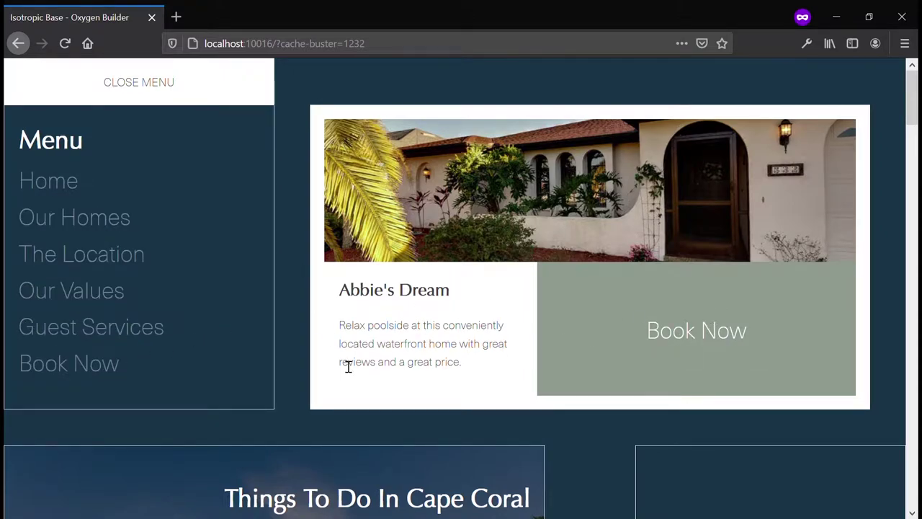
# Close the menu and advance both house-card photo carousels, including Abbie's Dream to its canal photo.
pyautogui.click(20, 88)
pyautogui.scroll(-3, 252, 349)
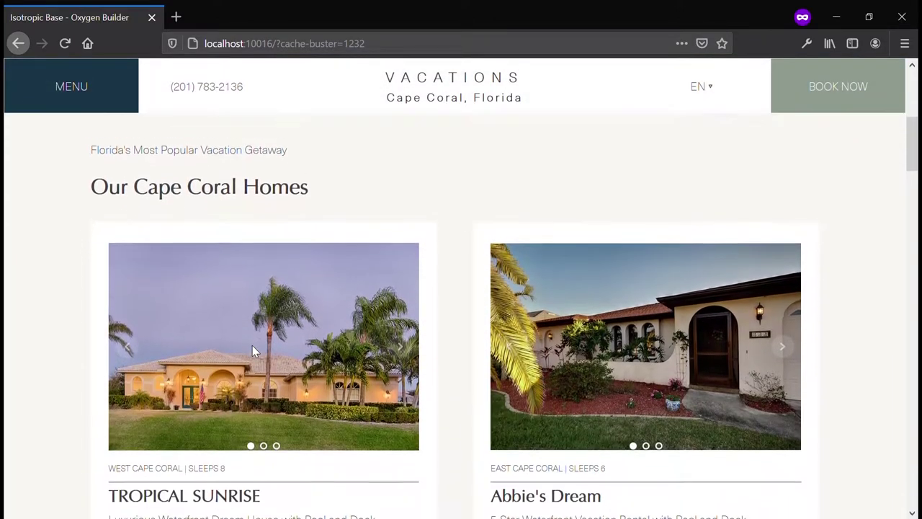
pyautogui.scroll(-3, 252, 347)
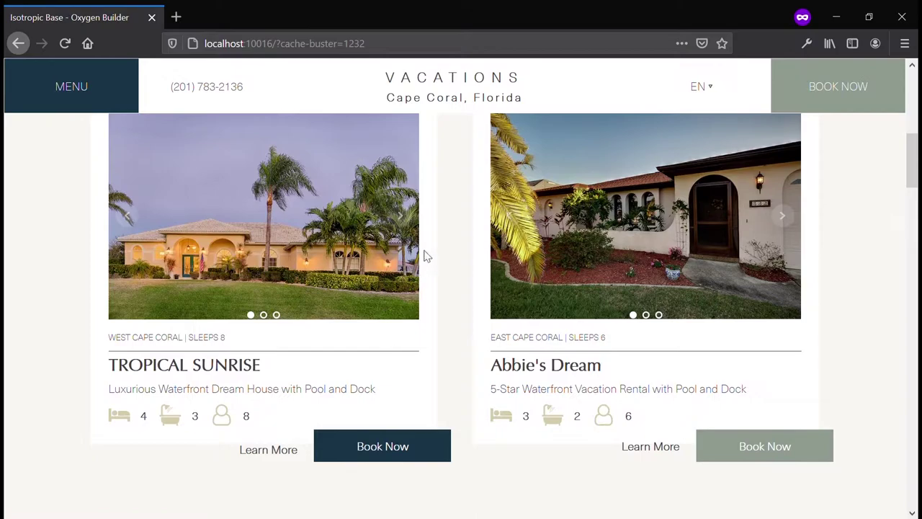
pyautogui.click(400, 217)
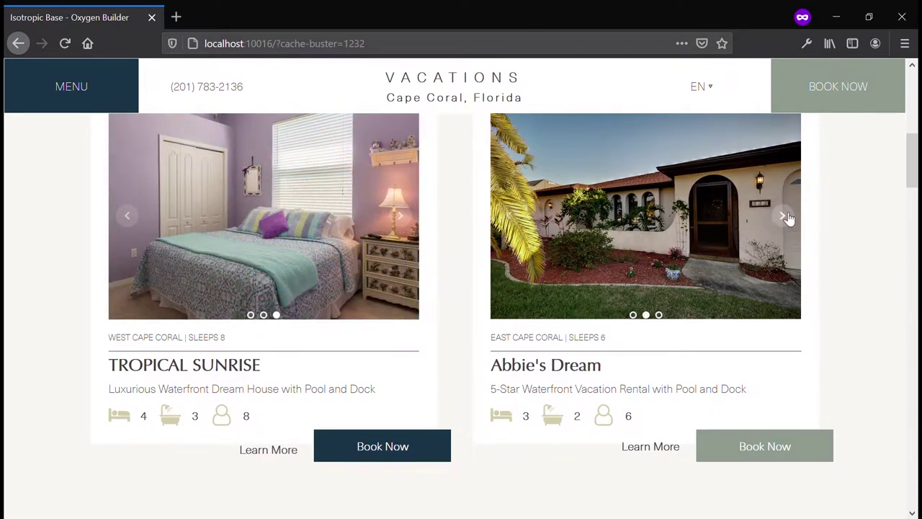
pyautogui.click(787, 217)
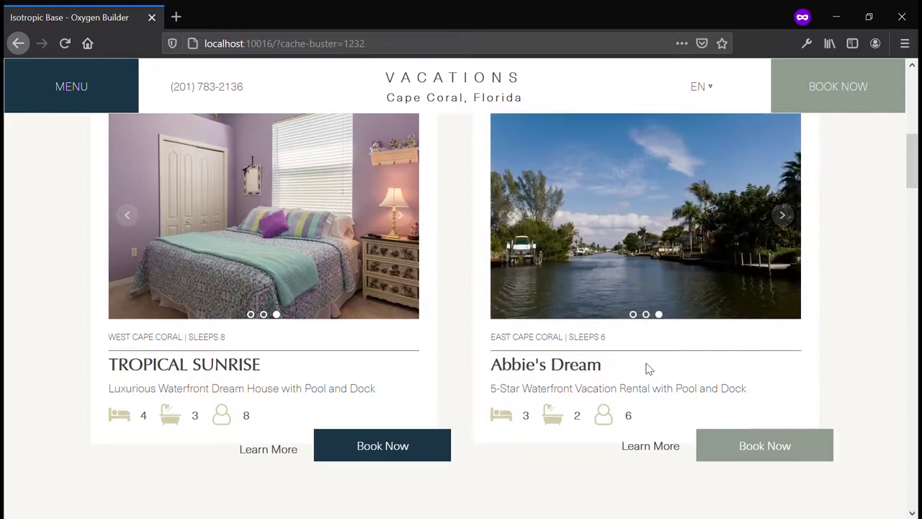
# Scroll through the values card, banner and Explore Cape Coral location cards.
pyautogui.scroll(-7, 646, 369)
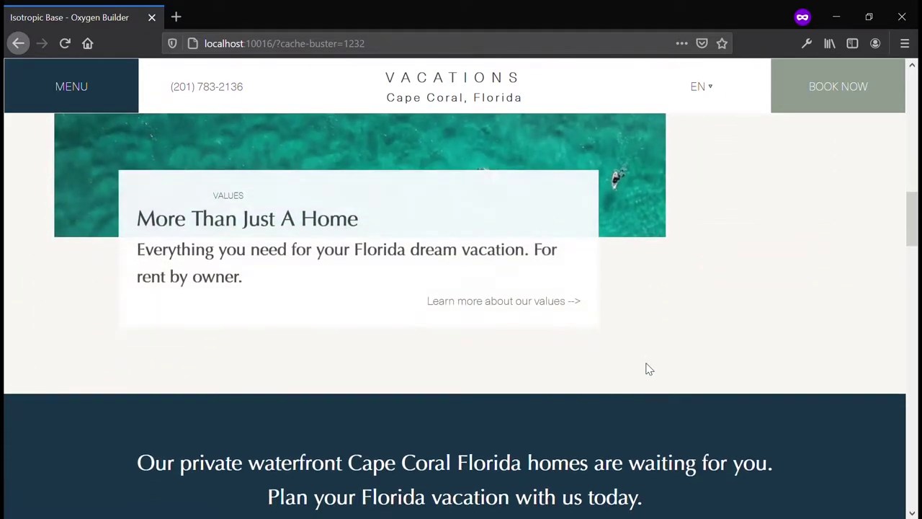
pyautogui.scroll(2, 646, 369)
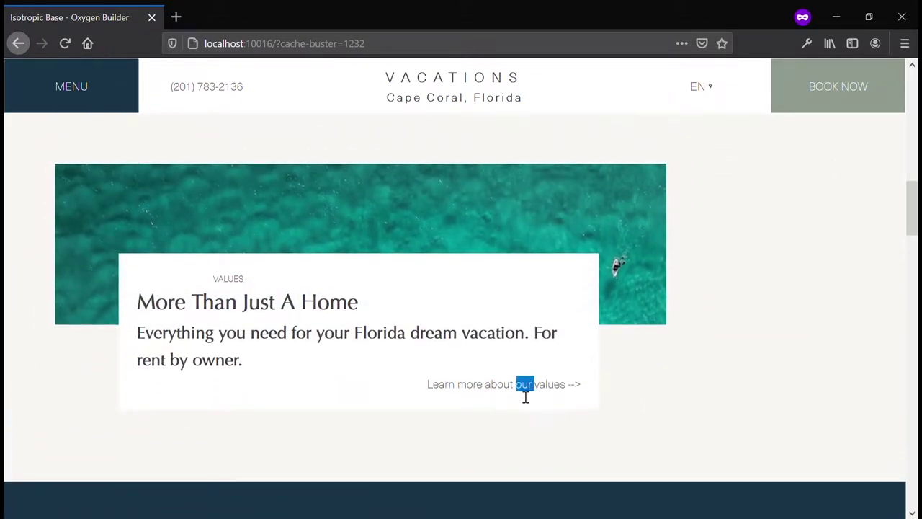
pyautogui.scroll(-7, 537, 454)
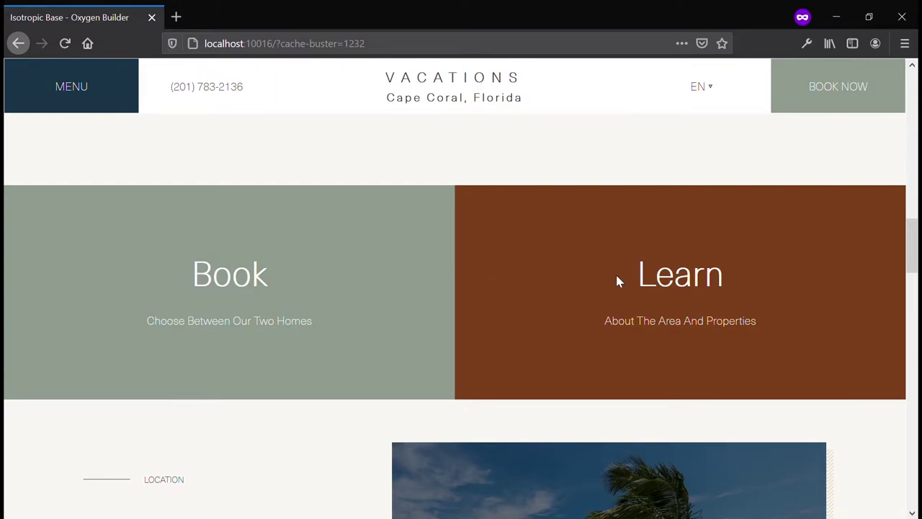
pyautogui.scroll(-8, 339, 449)
pyautogui.scroll(-4, 341, 452)
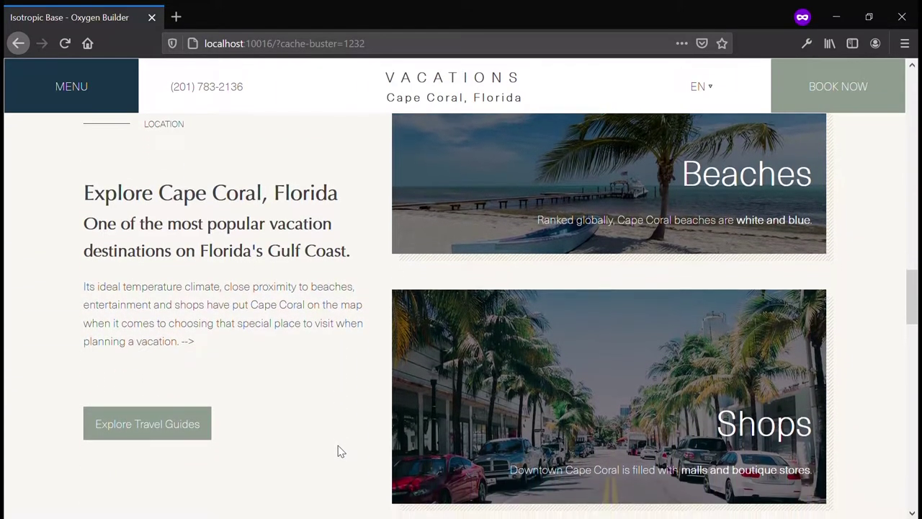
pyautogui.scroll(-5, 341, 451)
pyautogui.scroll(-3, 341, 452)
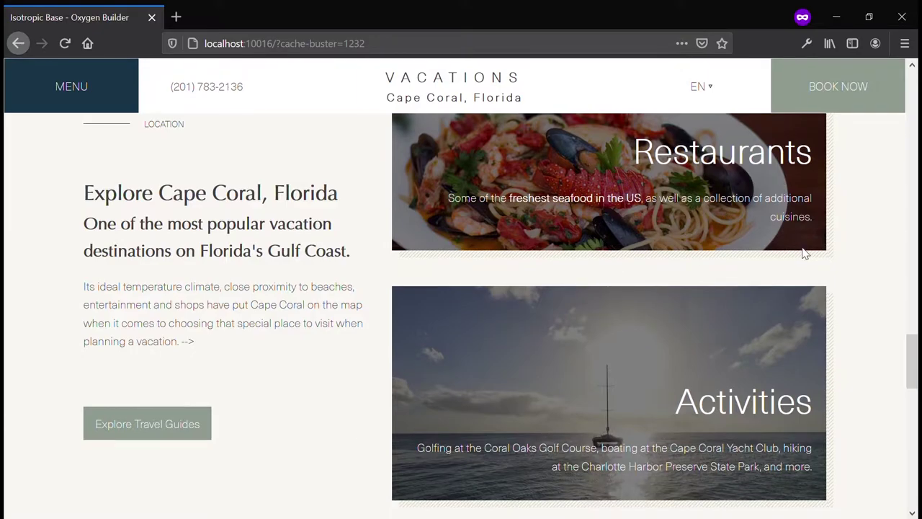
pyautogui.keyDown('ctrl'); pyautogui.scroll(5, 804, 253); pyautogui.keyUp('ctrl')
pyautogui.scroll(-5, 692, 356)
pyautogui.scroll(2, 691, 356)
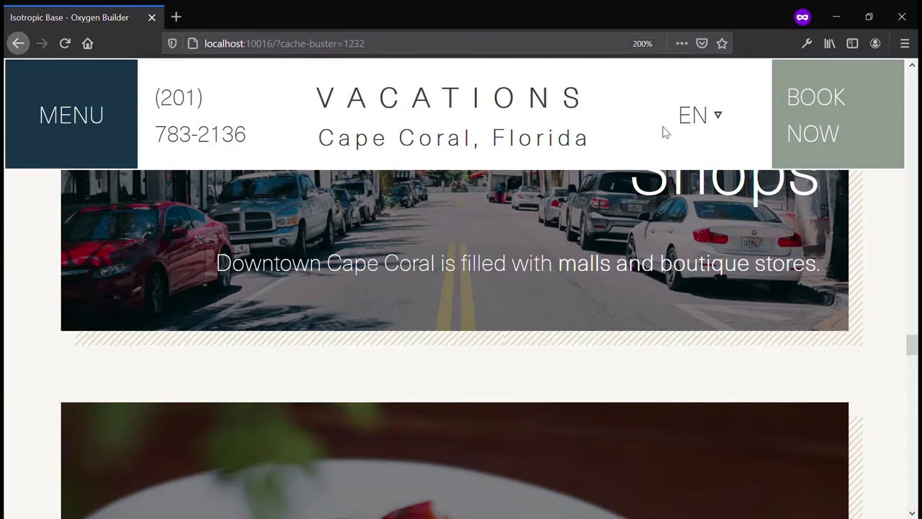
# Reset the page zoom, then open, close and reopen the full-screen menu overlay.
pyautogui.click(641, 44)
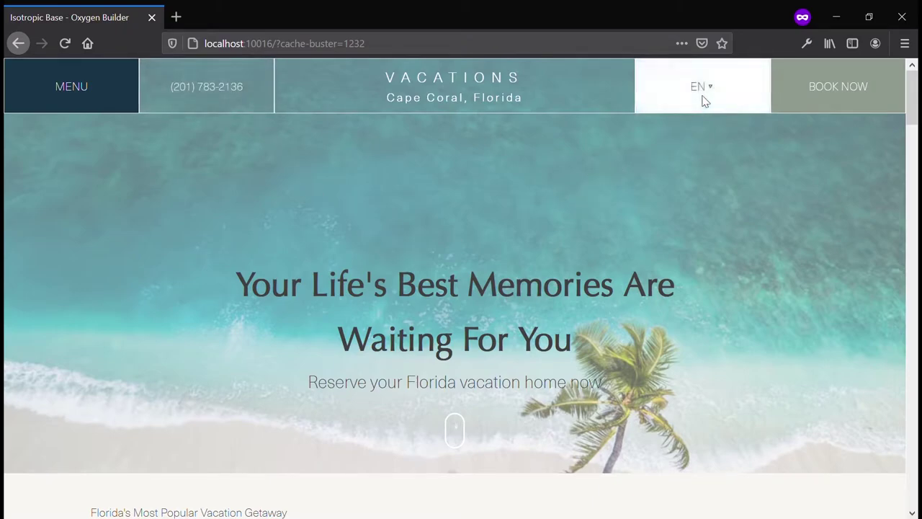
pyautogui.click(41, 90)
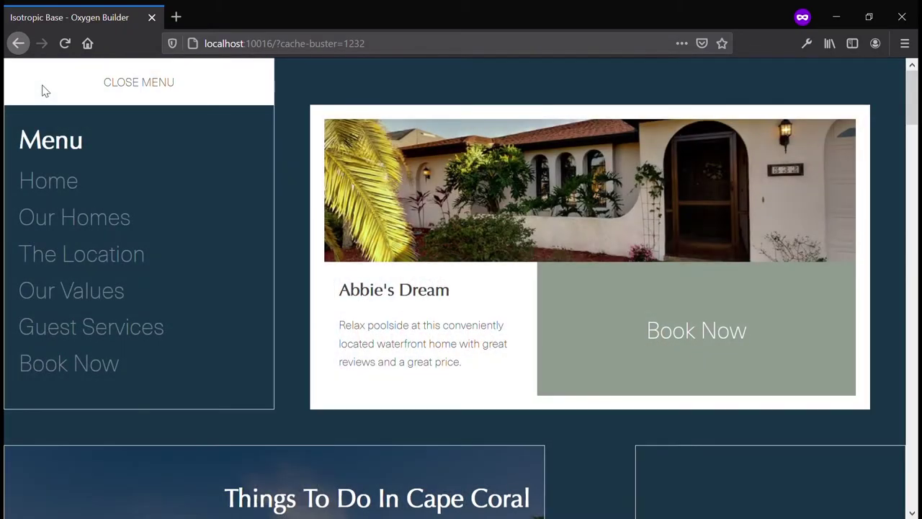
pyautogui.click(42, 90)
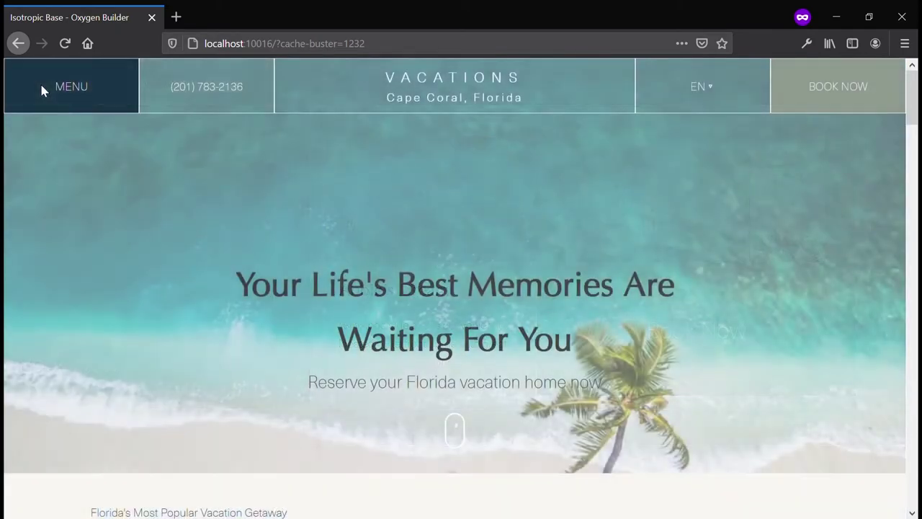
pyautogui.click(41, 88)
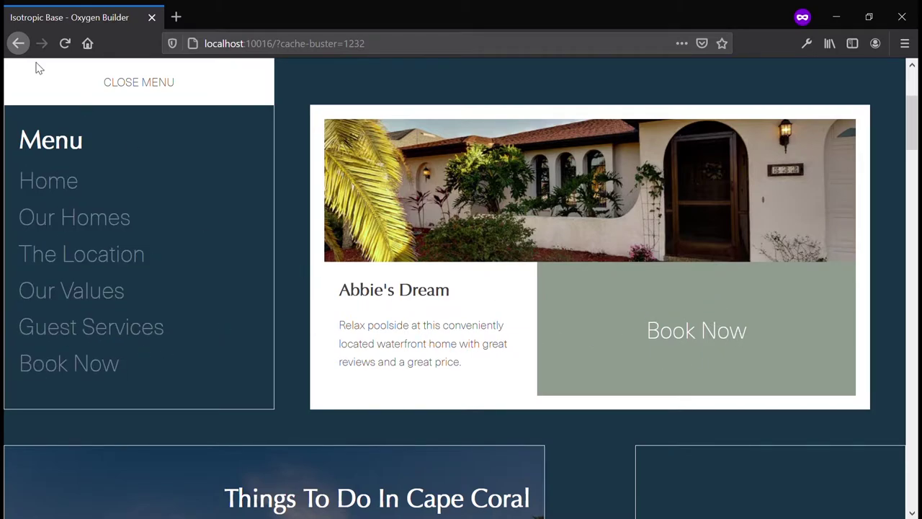
# Close the menu overlay and scroll down to the Tropical Sunrise and Abbie's Dream cards.
pyautogui.click(20, 88)
pyautogui.scroll(-3, 252, 347)
pyautogui.scroll(-3, 252, 351)
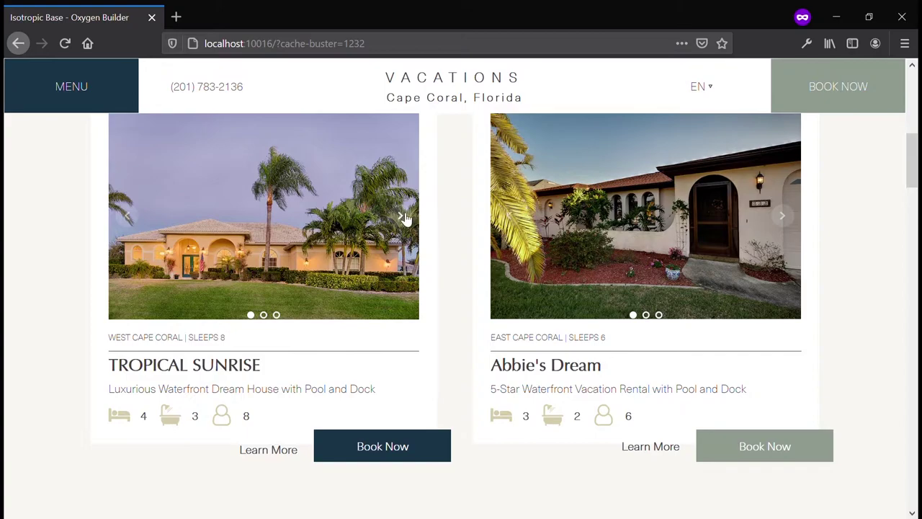
# Advance the Tropical Sunrise carousel to the bedroom photo and Abbie's Dream to the canal view.
pyautogui.click(401, 216)
pyautogui.click(401, 216)
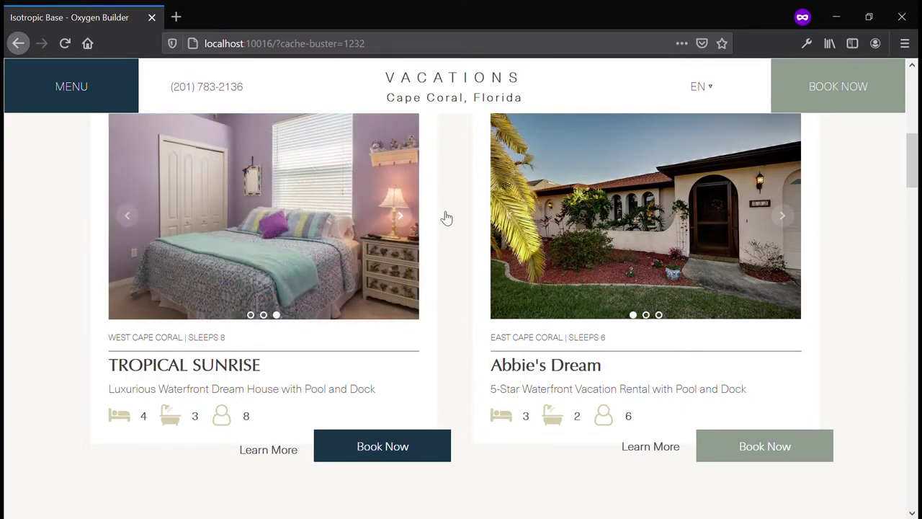
pyautogui.click(784, 215)
pyautogui.click(785, 214)
# Scroll down to the Explore Cape Coral location cards and reset browser zoom to 100%.
pyautogui.scroll(-5, 648, 367)
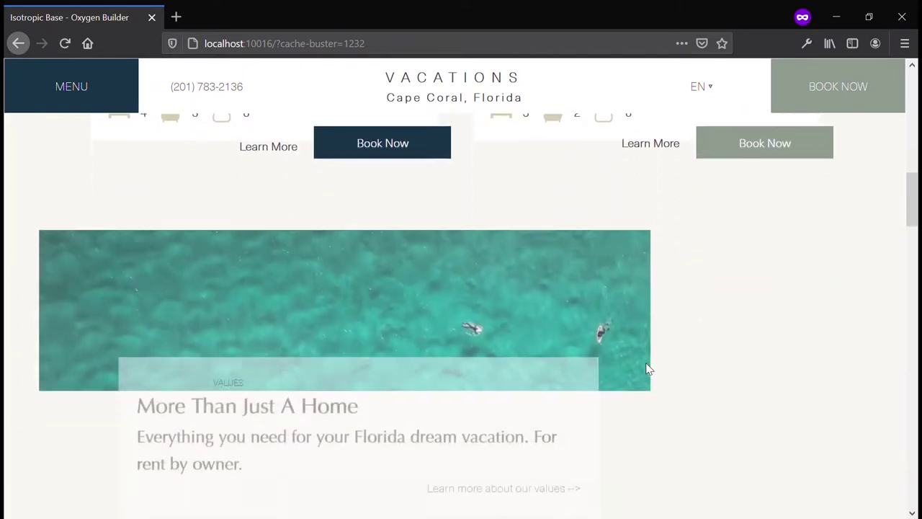
pyautogui.scroll(1, 646, 368)
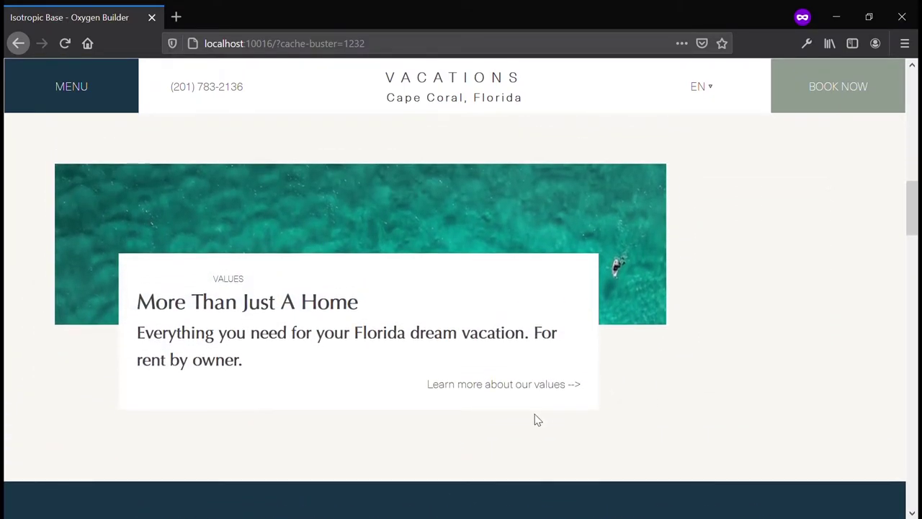
pyautogui.scroll(-4, 537, 454)
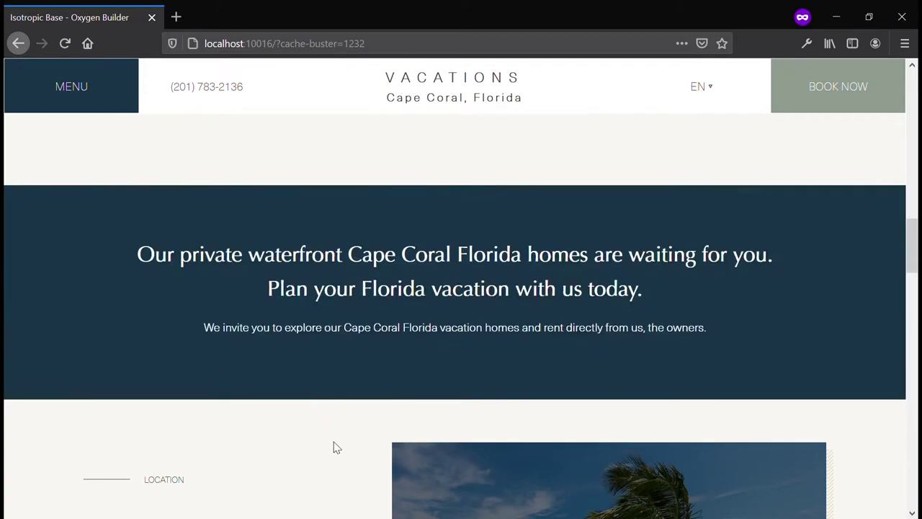
pyautogui.scroll(-5, 340, 451)
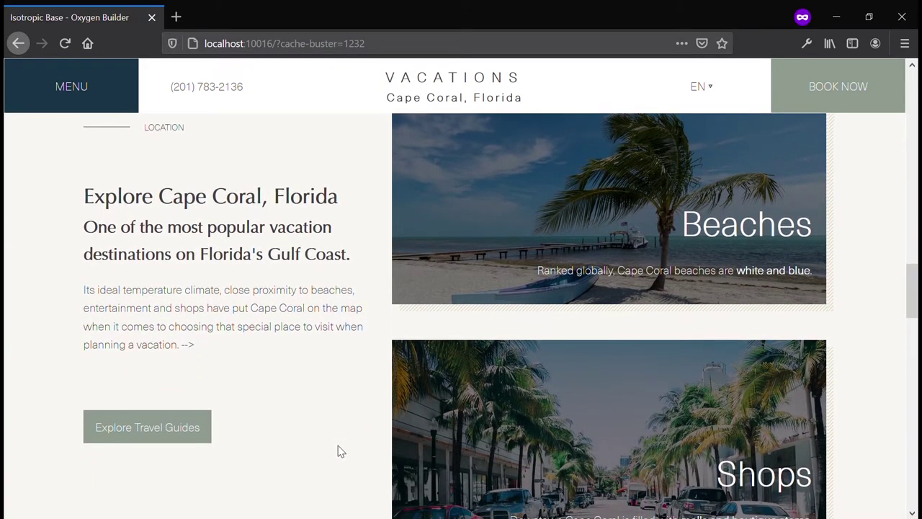
pyautogui.scroll(-3, 341, 451)
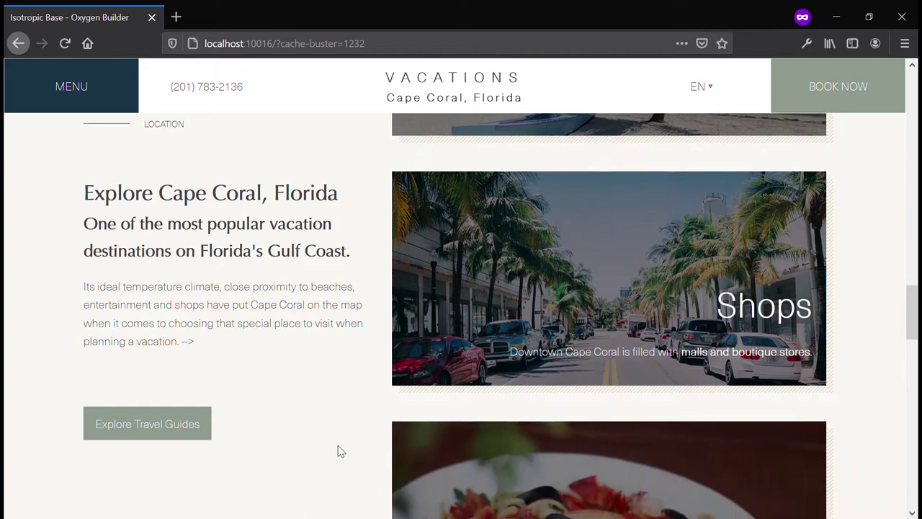
pyautogui.scroll(-2, 341, 451)
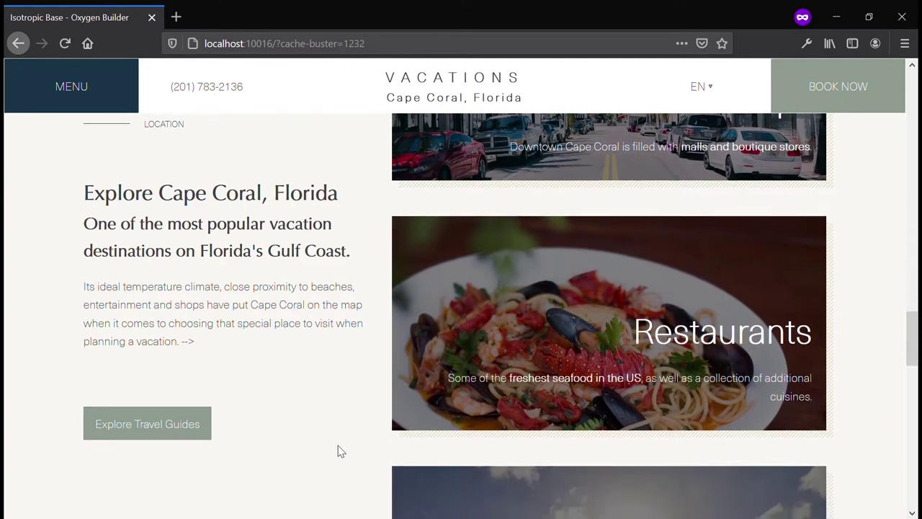
pyautogui.scroll(-3, 341, 451)
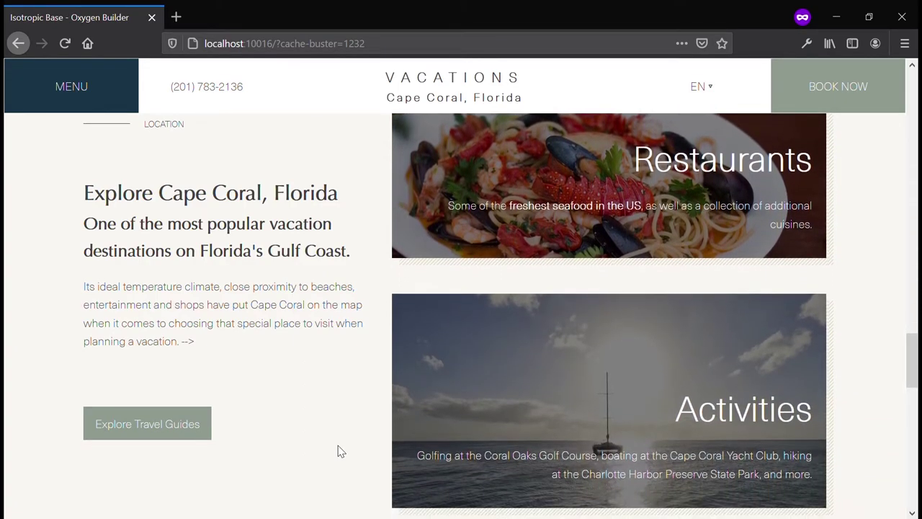
pyautogui.scroll(5, 805, 253)
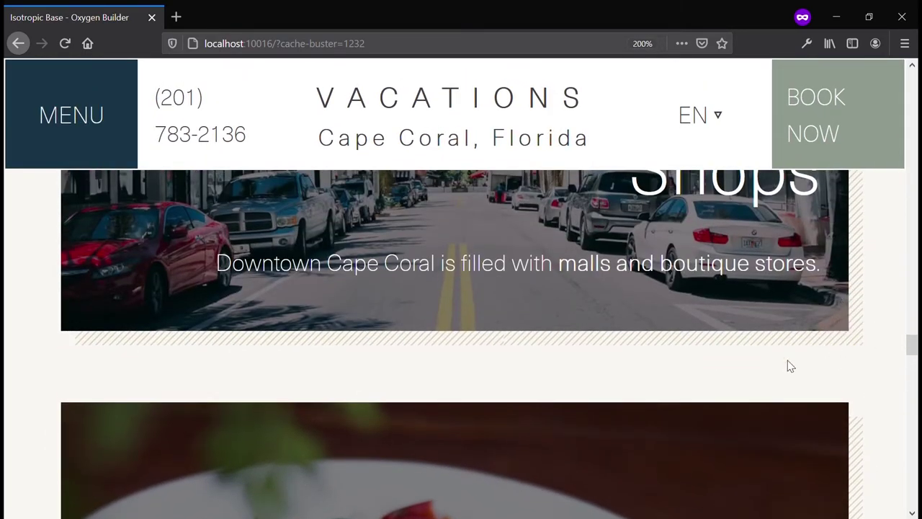
pyautogui.click(641, 44)
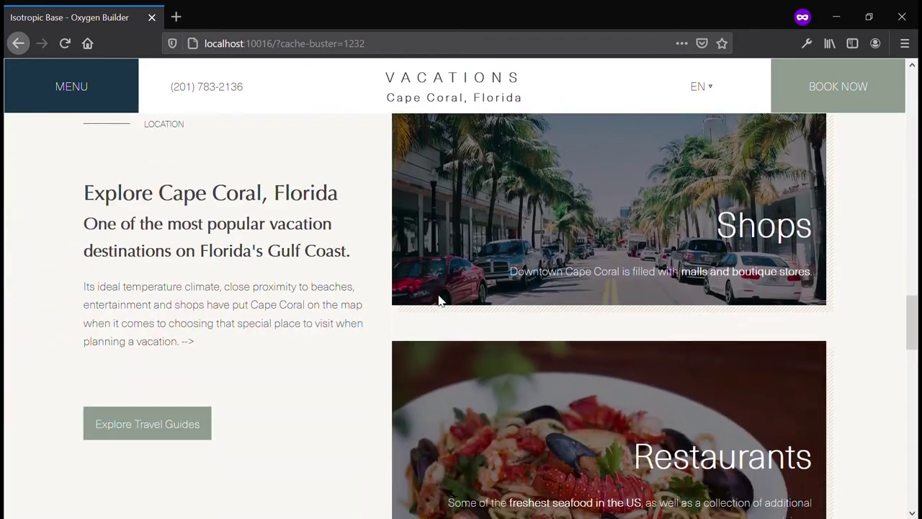
# Scroll down to the map and footer and clear the footer text selection.
pyautogui.scroll(3, 439, 301)
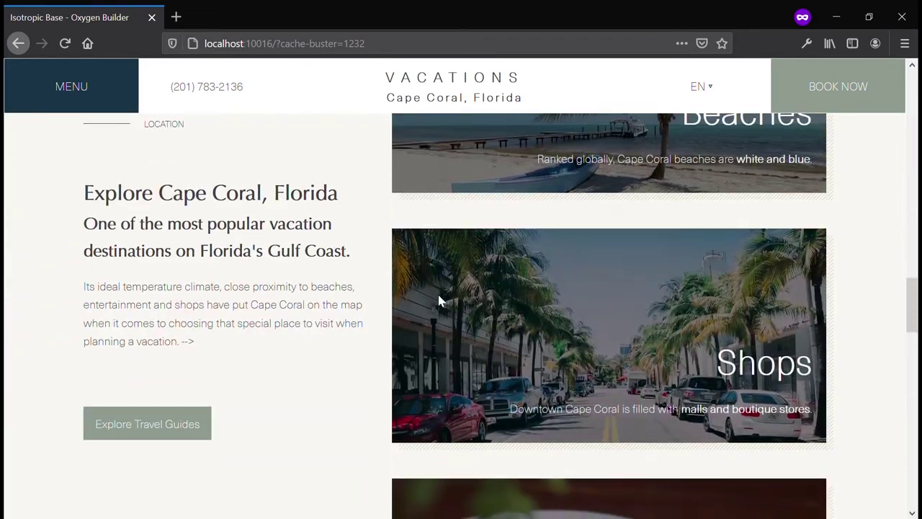
pyautogui.scroll(-8, 439, 301)
pyautogui.scroll(-6, 438, 301)
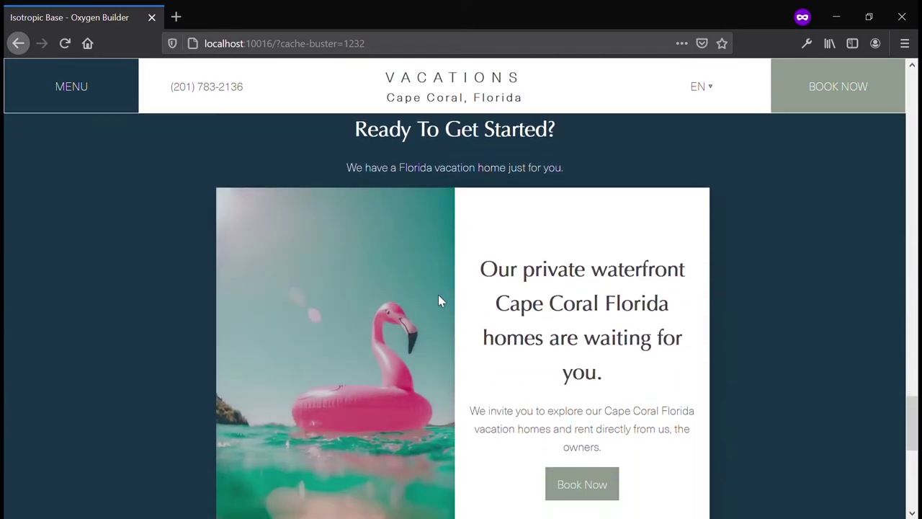
pyautogui.scroll(-3, 438, 297)
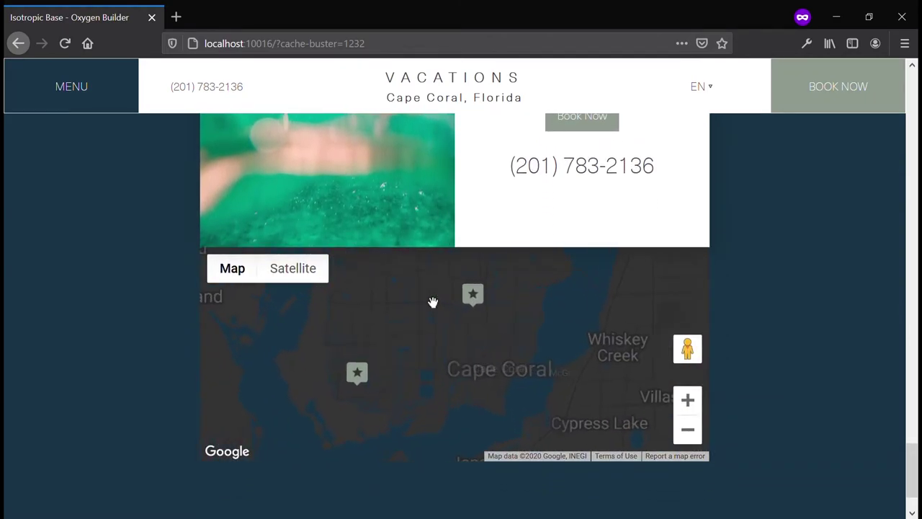
pyautogui.scroll(-2, 828, 328)
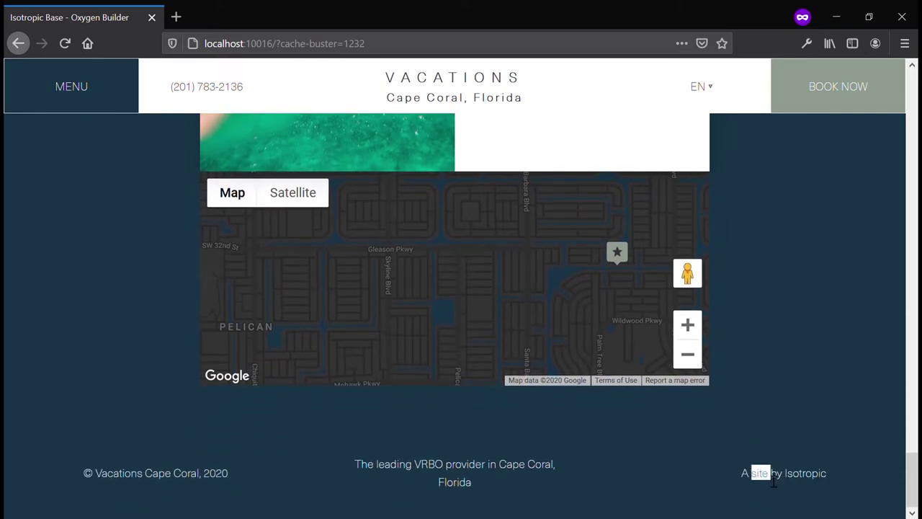
pyautogui.click(806, 378)
# Scroll back up toward the top of the homepage, passing the Our Cape Coral Homes cards.
pyautogui.scroll(5, 807, 382)
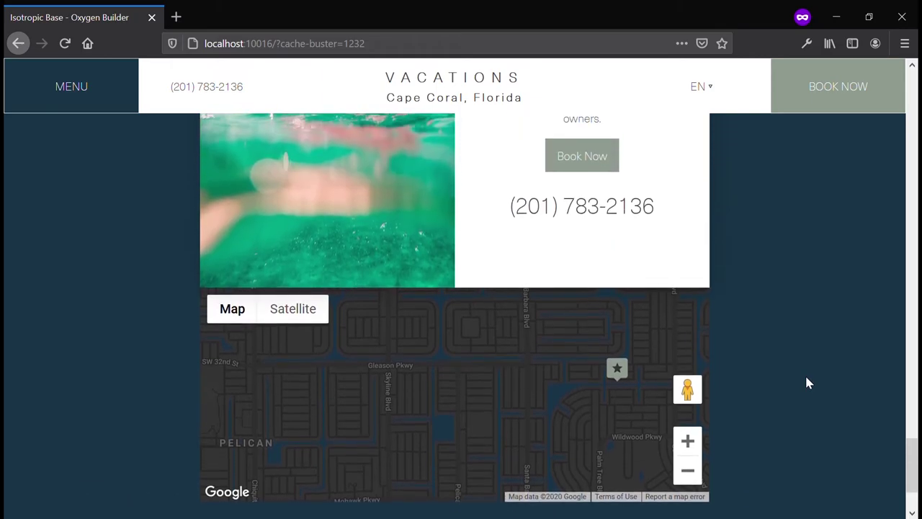
pyautogui.scroll(9, 807, 382)
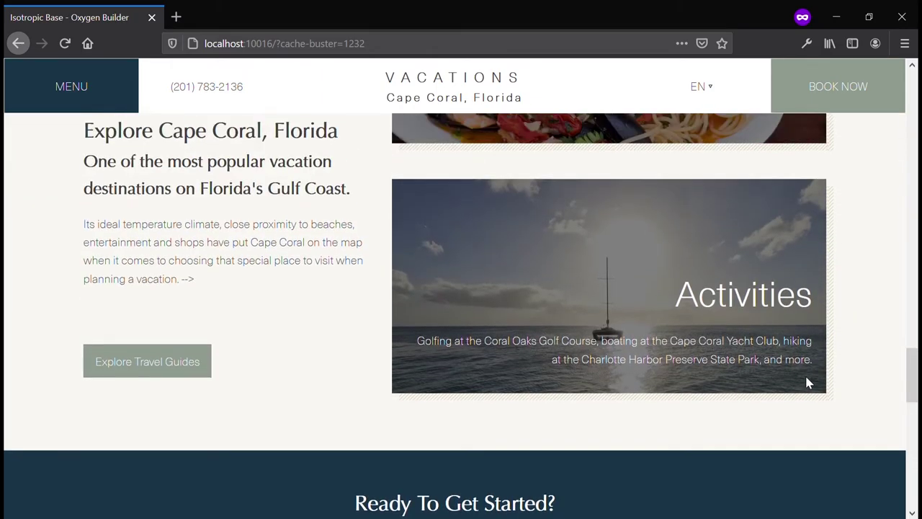
pyautogui.scroll(-9, 806, 383)
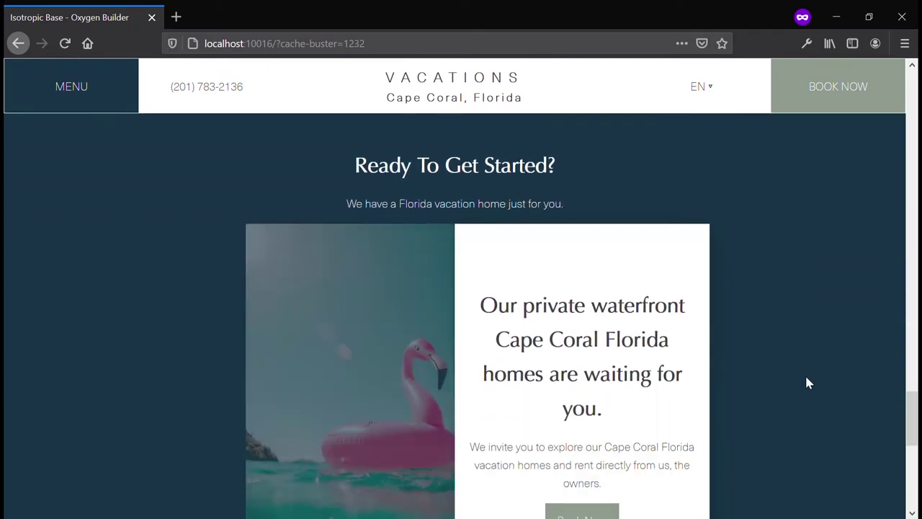
pyautogui.scroll(12, 806, 382)
pyautogui.scroll(14, 807, 382)
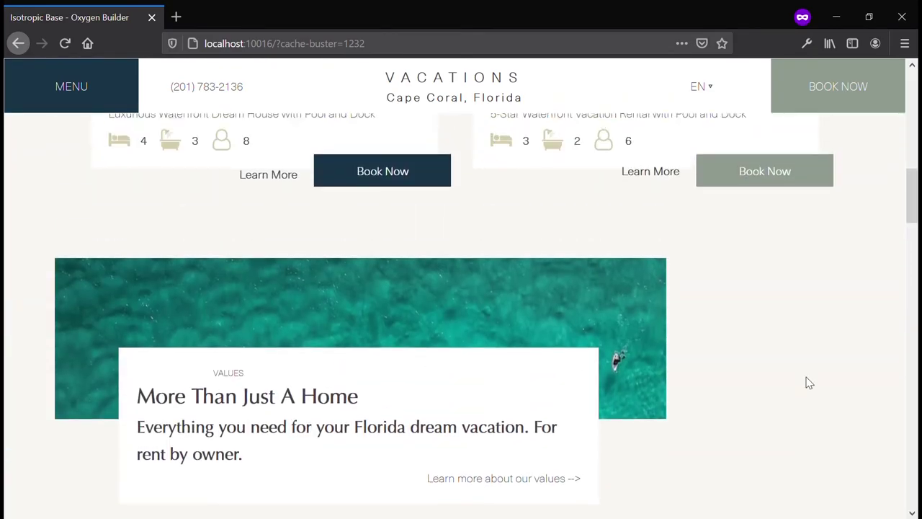
pyautogui.scroll(-11, 808, 383)
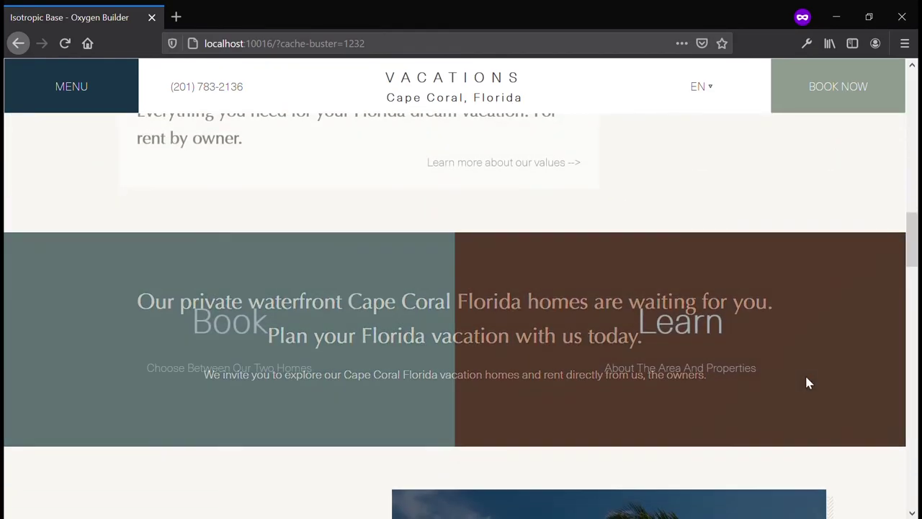
pyautogui.scroll(6, 809, 382)
pyautogui.scroll(10, 808, 383)
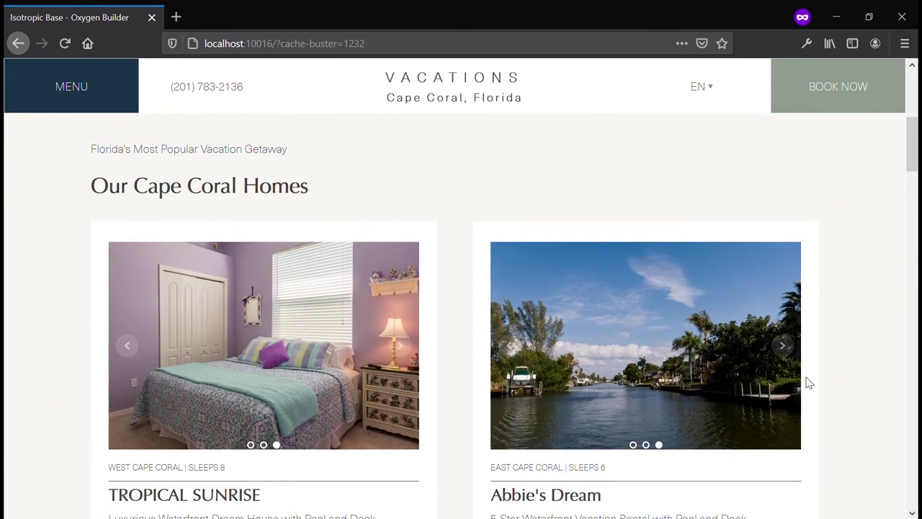